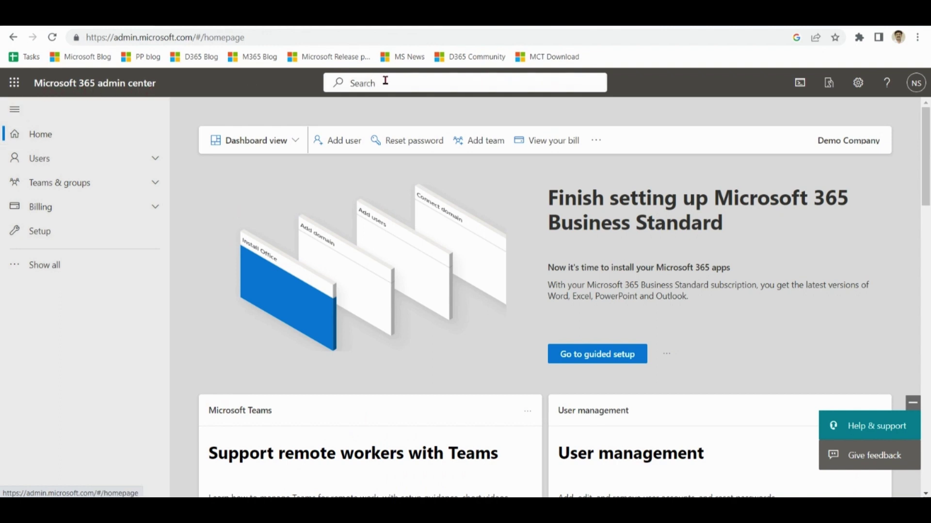
Find the Integrated apps page via admin center search 'integrat' and open the Get apps store
type("int")
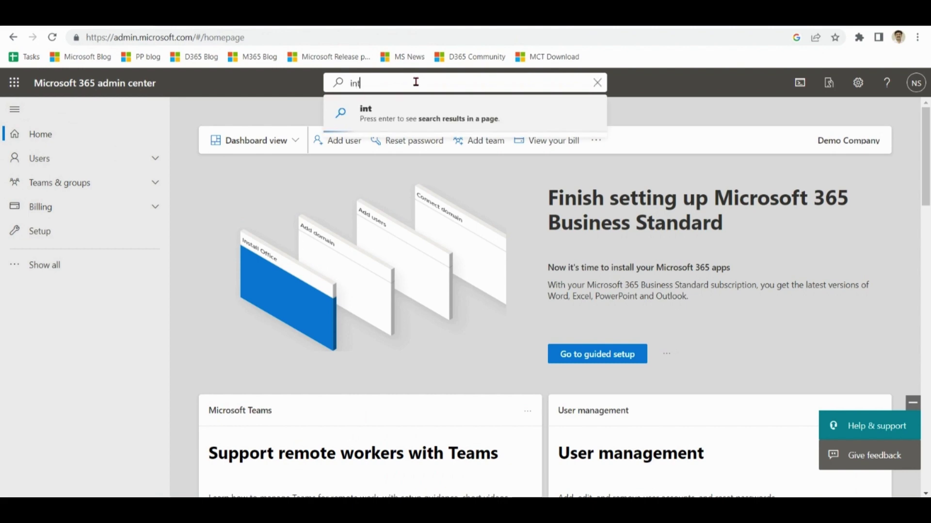
type("egrat")
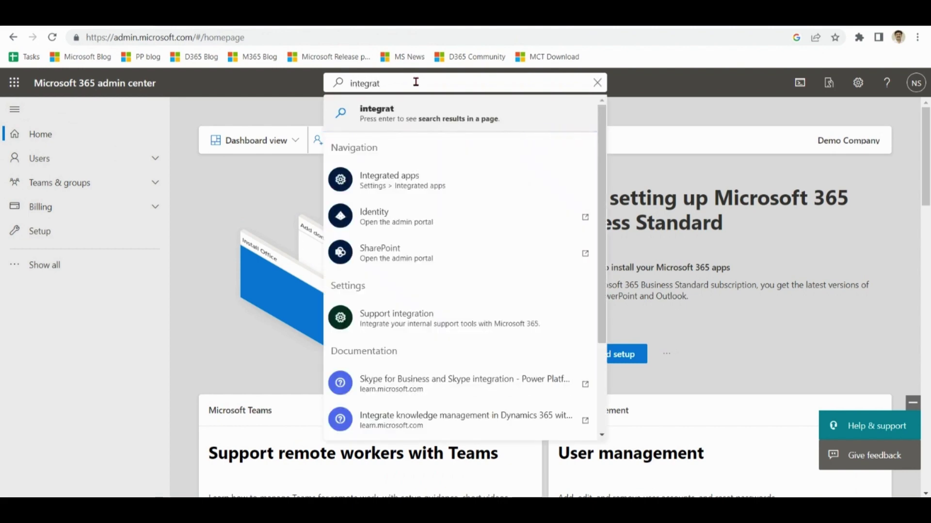
left_click(405, 185)
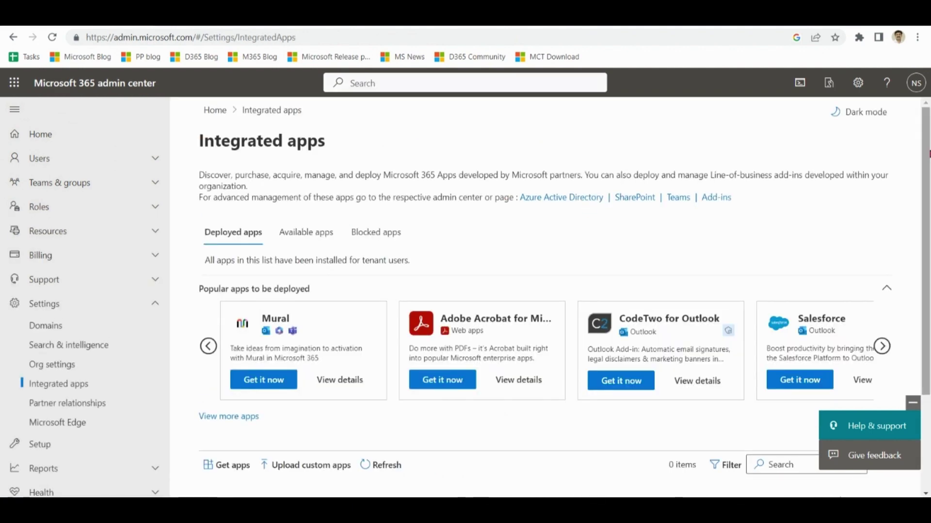
scroll(928, 240, "down", 3)
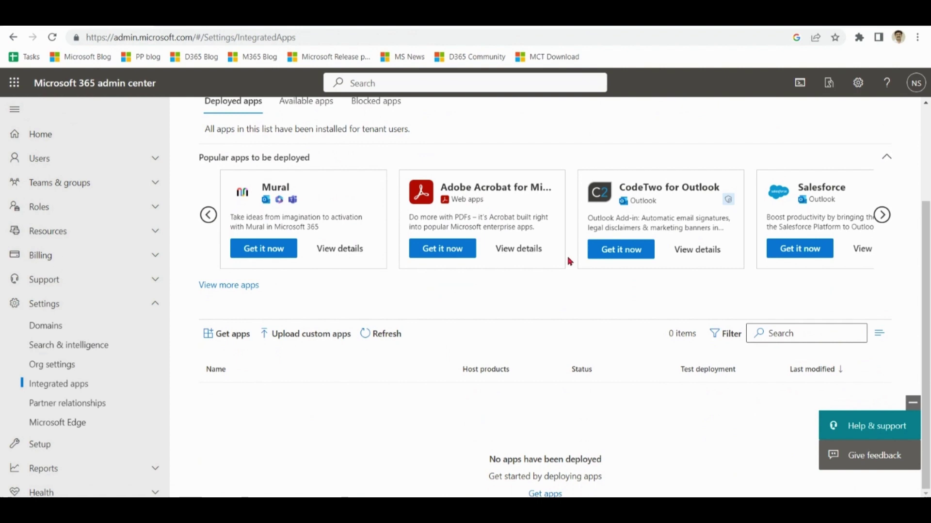
left_click(228, 335)
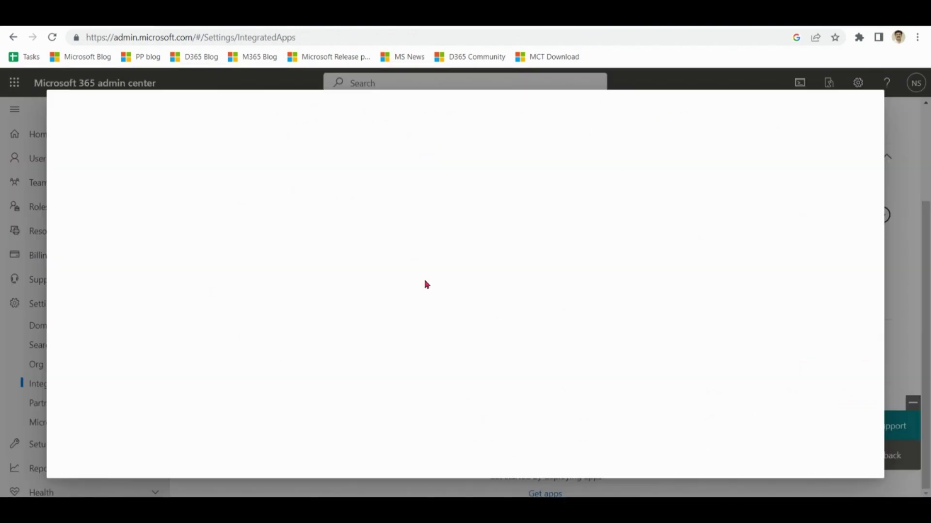
Search the app store for 'sales copilot' to locate Sales Copilot for Microsoft Outlook
left_click(769, 135)
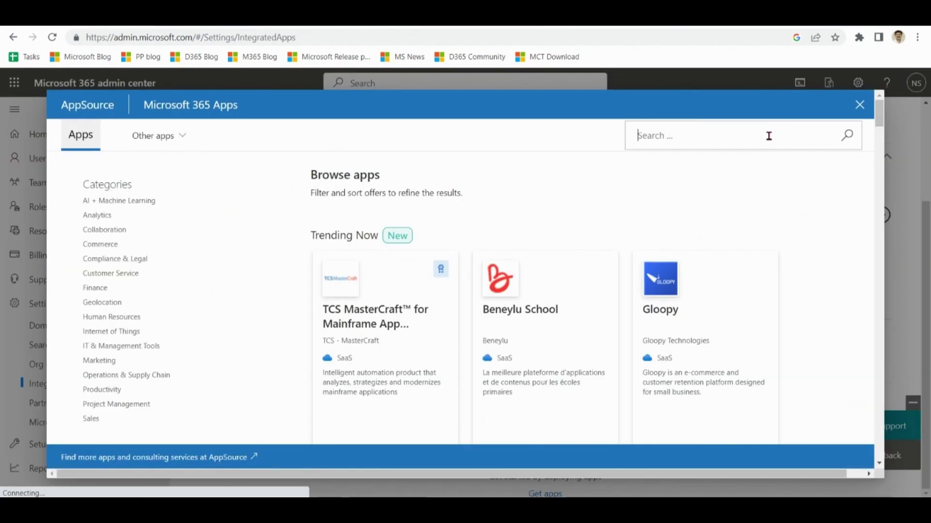
type("sales")
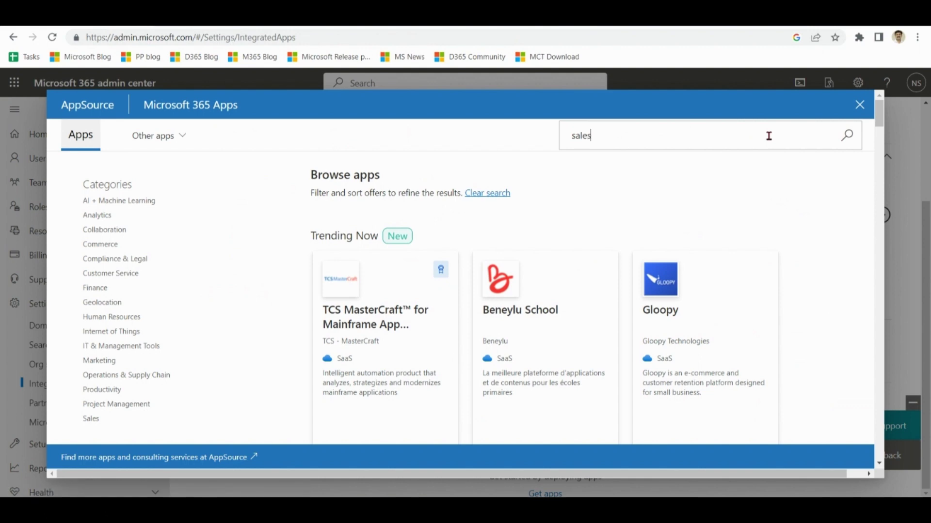
type(" copilot")
key("Return")
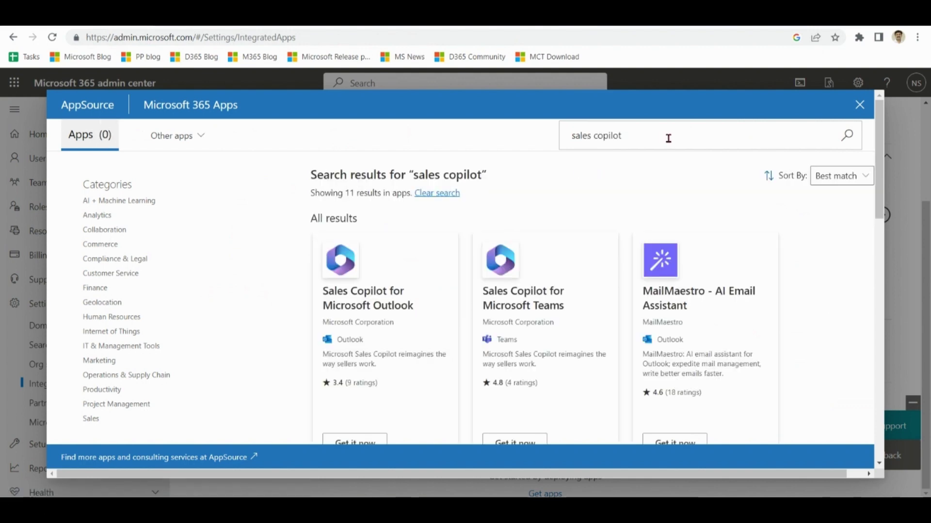
scroll(881, 209, "down", 3)
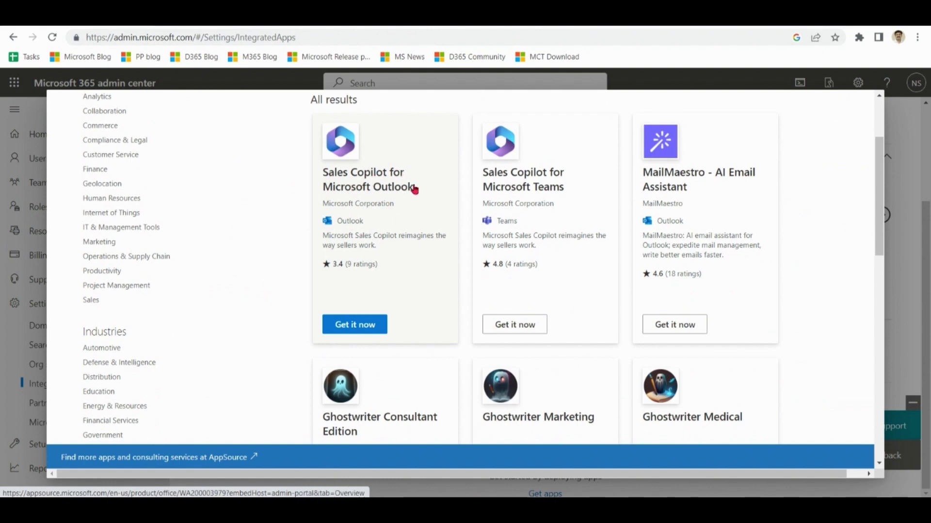
Get Sales Copilot for Microsoft Outlook, keep it checked in Apps to deploy, and continue to Add users
left_click(362, 333)
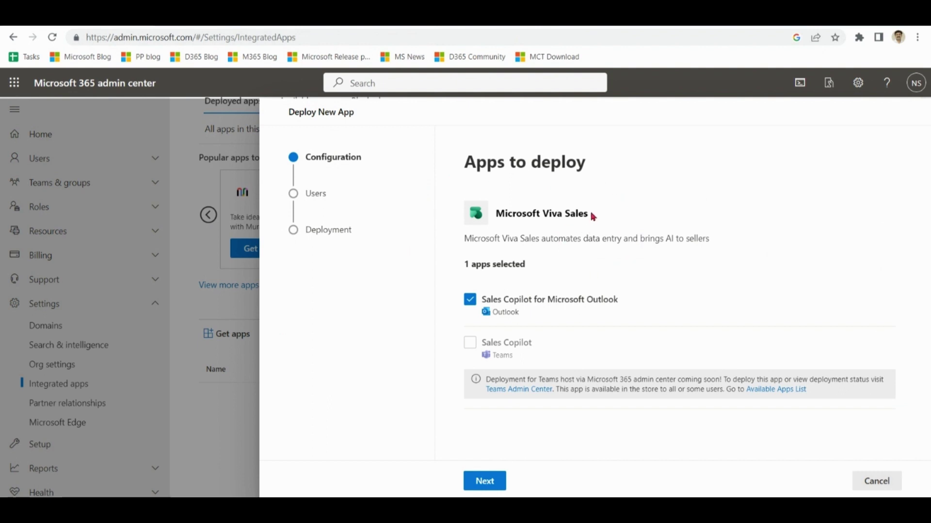
left_click_drag(593, 217, 496, 213)
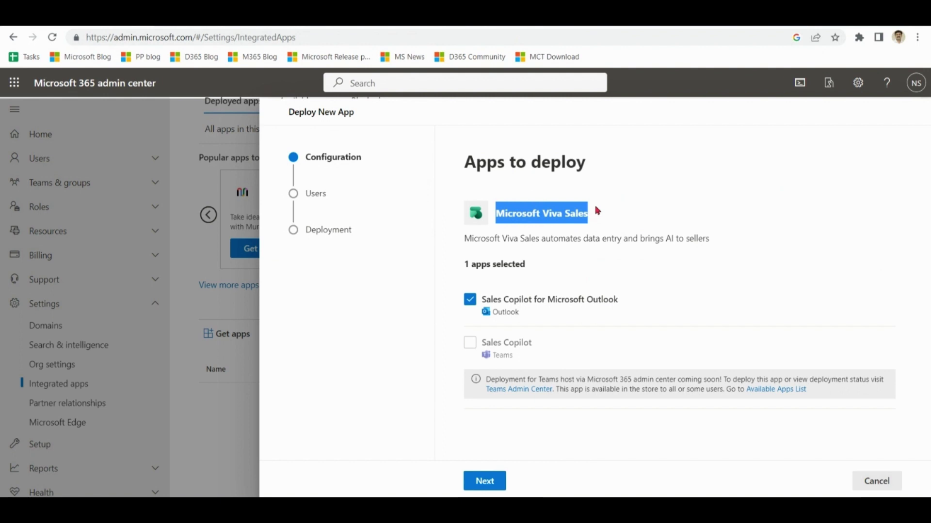
left_click(613, 216)
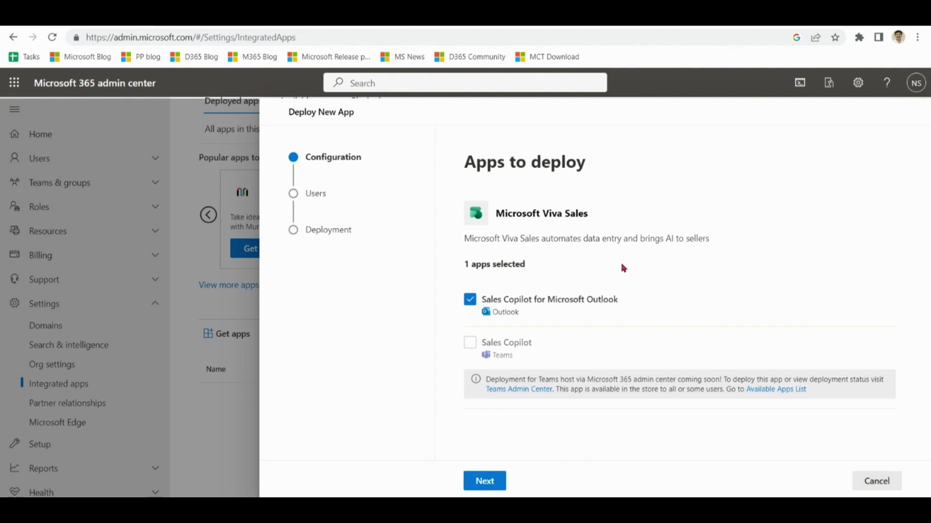
left_click(485, 481)
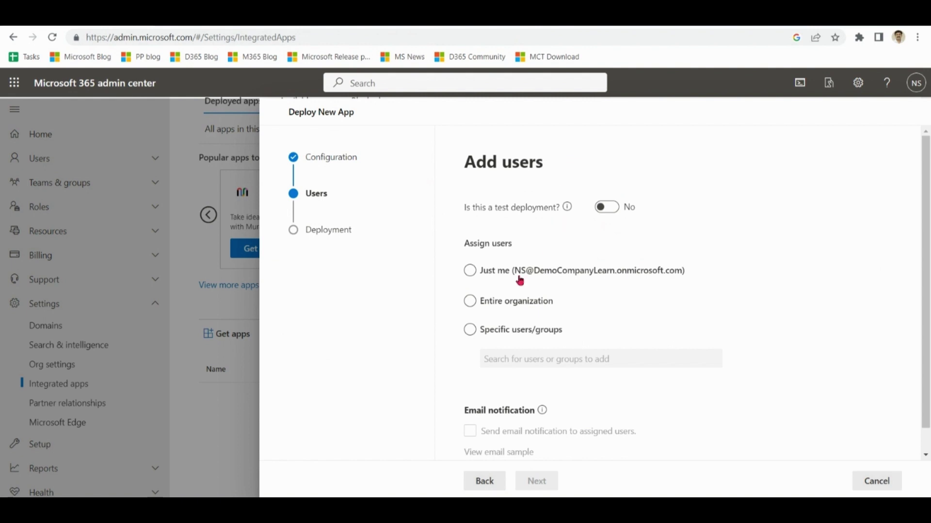
Assign the app to the entire organization, accept permissions with the admin account, and finish deployment
left_click(533, 305)
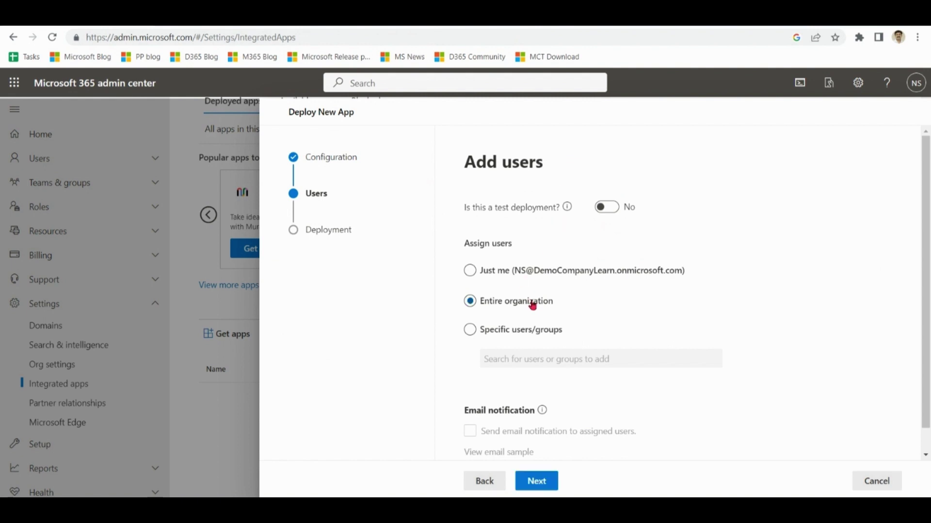
left_click(539, 488)
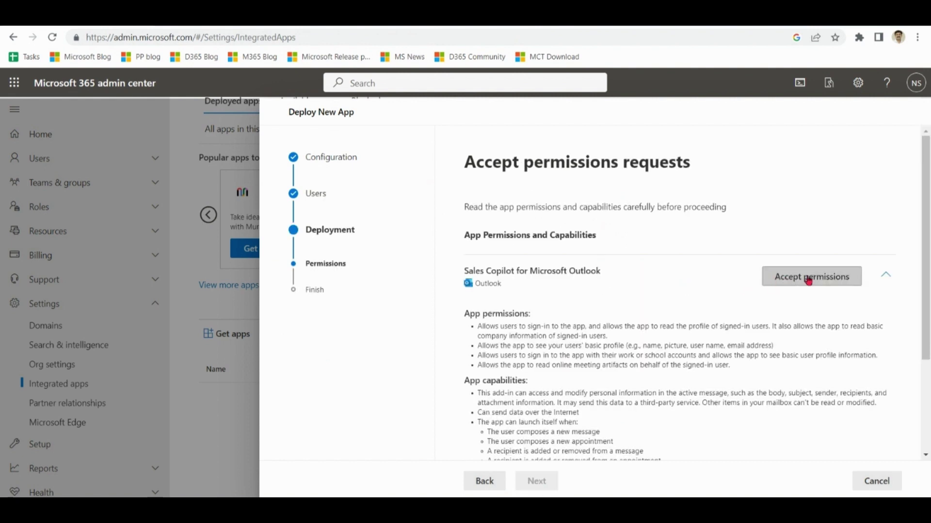
left_click(810, 276)
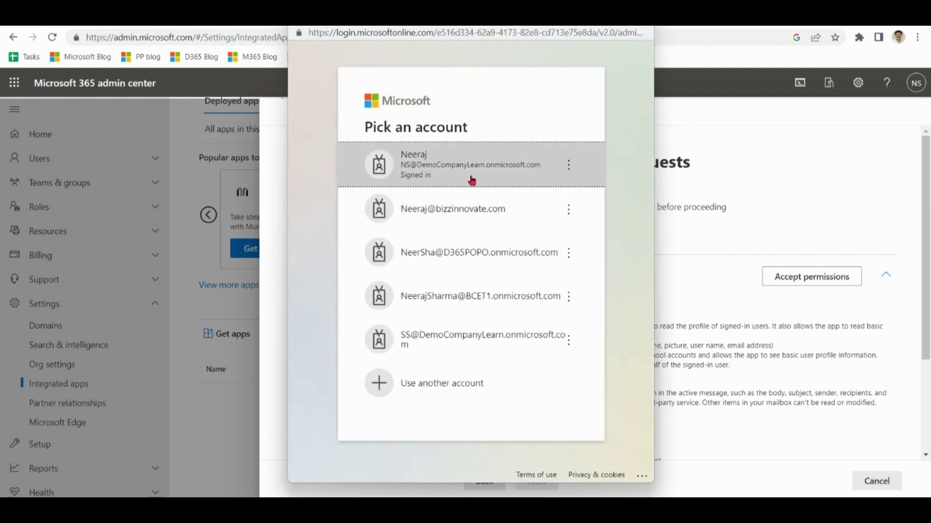
left_click(538, 197)
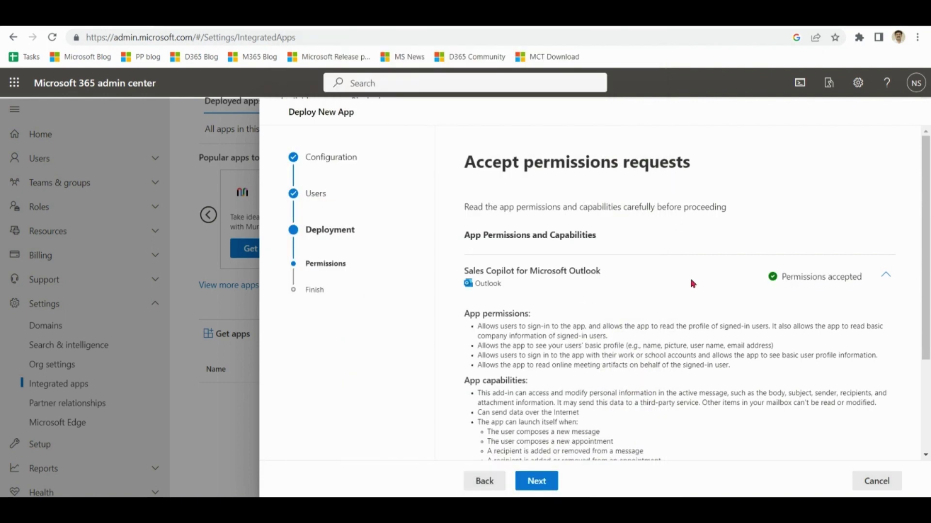
left_click(536, 482)
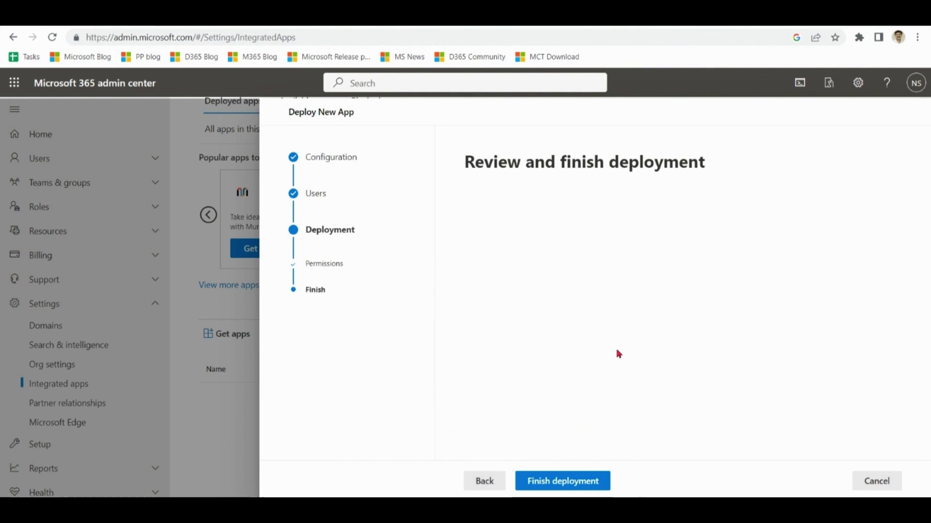
left_click(571, 483)
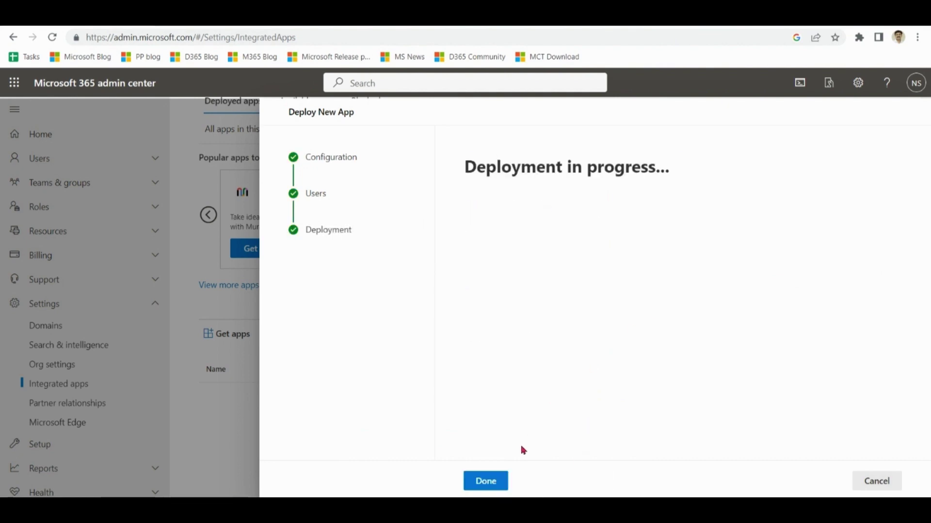
Close the completed Deploy New App panel with Done
left_click(485, 481)
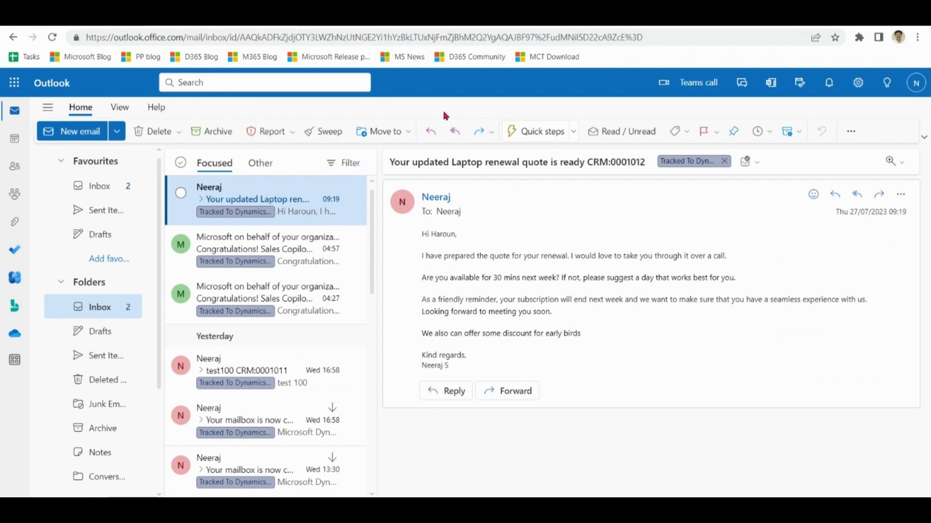
Bring up Outlook's add-ins store from the message ribbon and show admin-managed add-ins
left_click(851, 131)
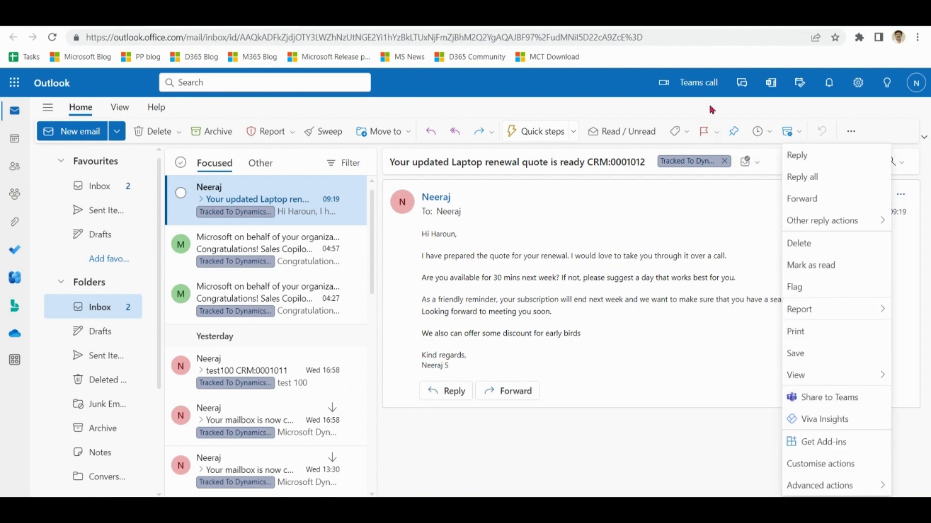
left_click(851, 130)
left_click(792, 131)
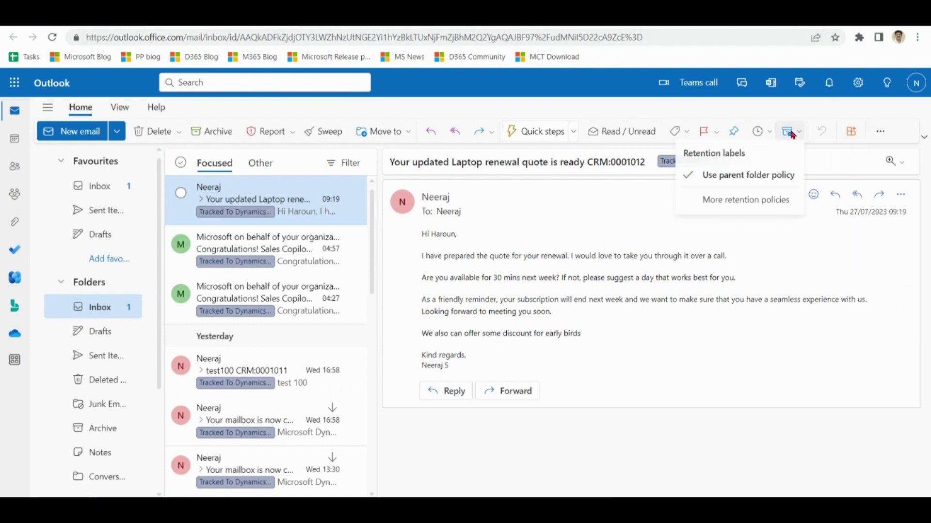
left_click(814, 112)
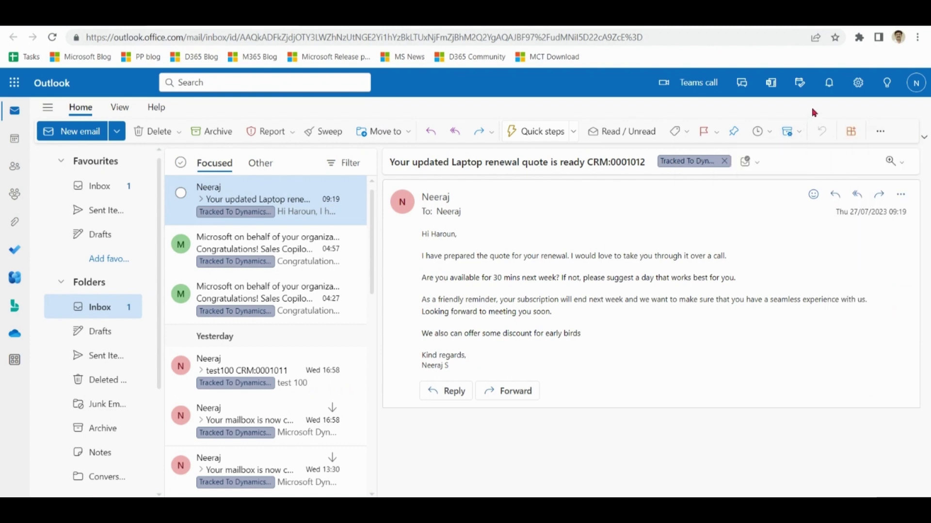
left_click(851, 132)
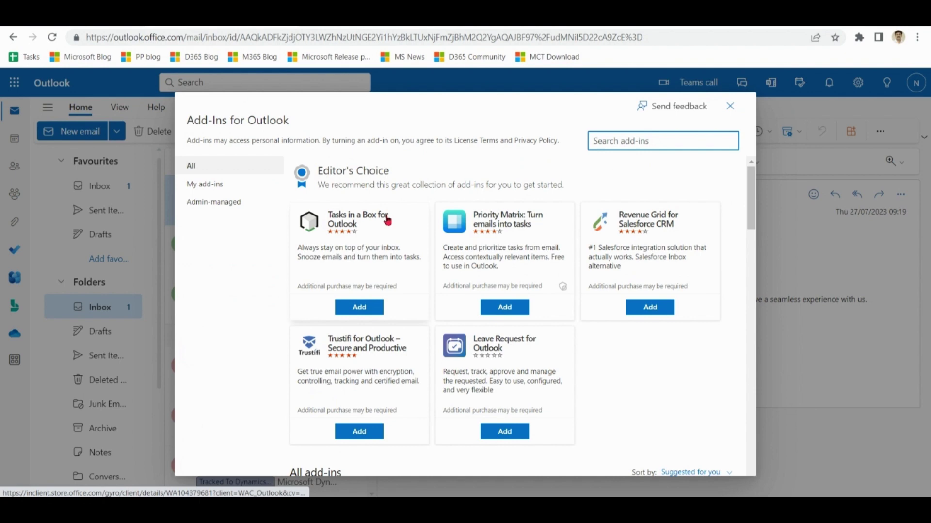
left_click(215, 205)
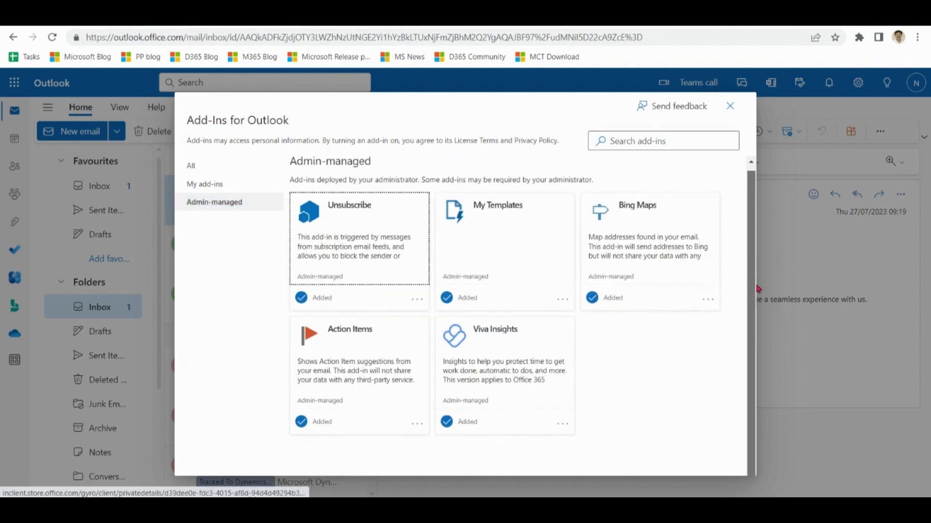
Search 'sales cop', add Sales Copilot for Microsoft Outlook, and dismiss its getting-started tour
left_click(667, 141)
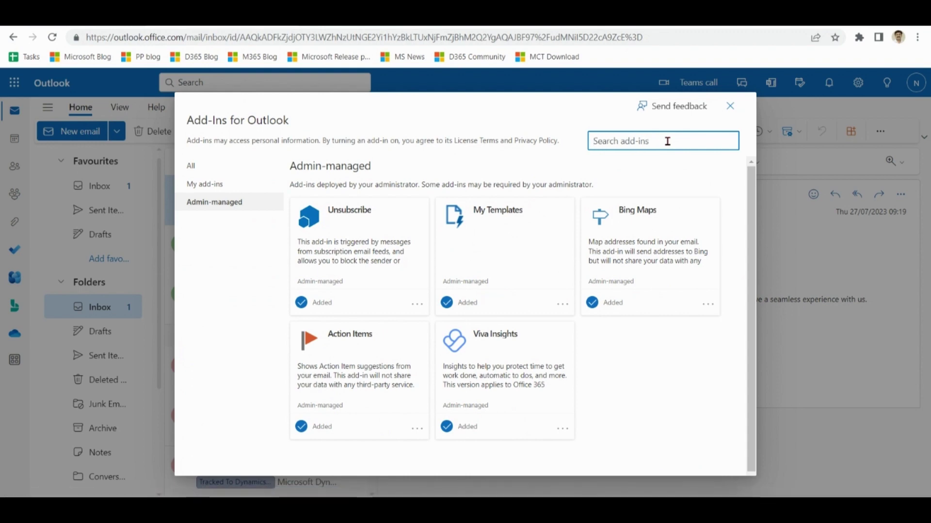
type("sales c")
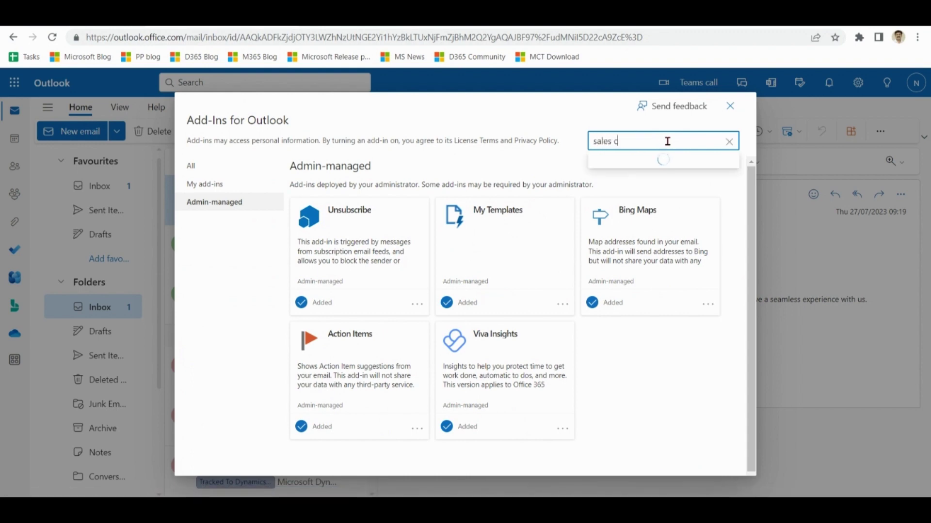
type("op")
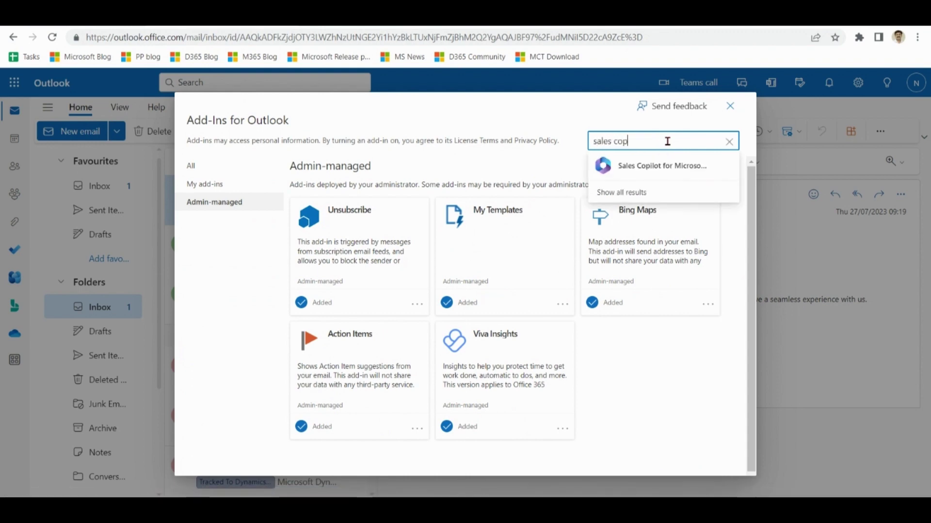
left_click(676, 166)
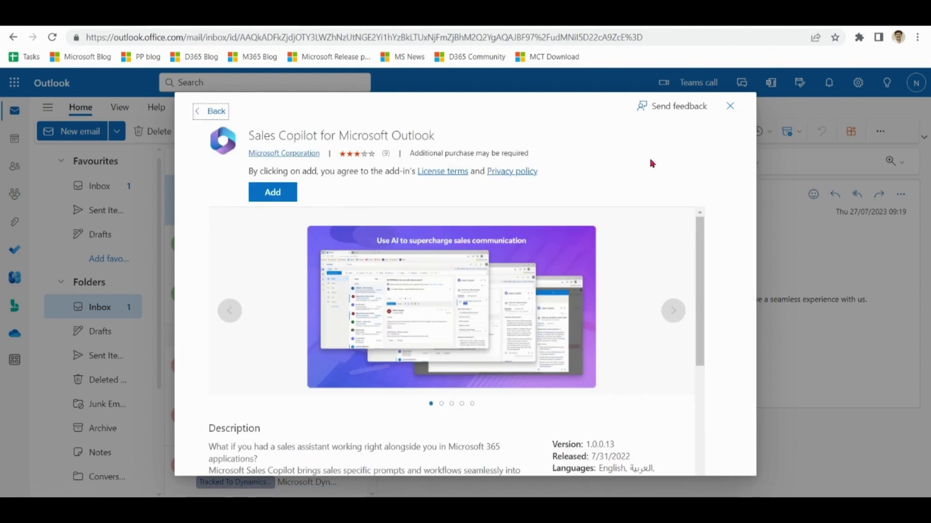
left_click(273, 192)
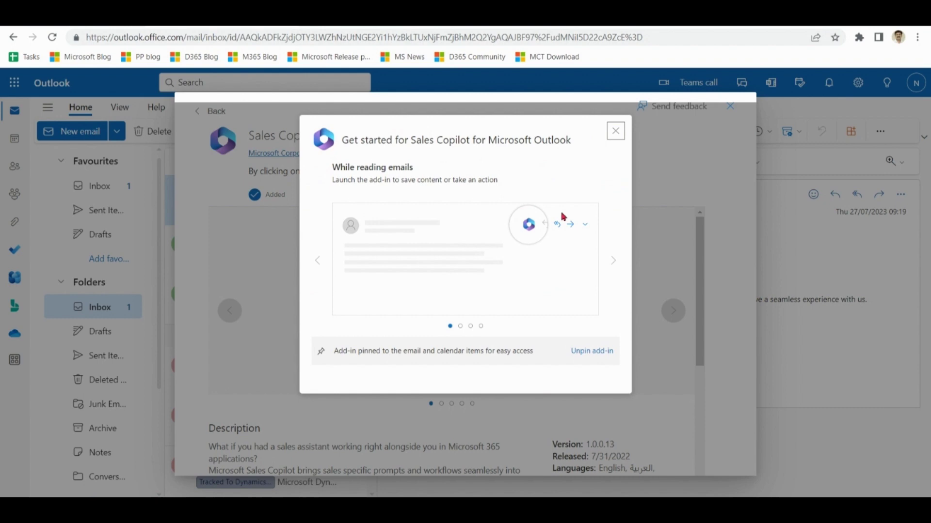
left_click(615, 132)
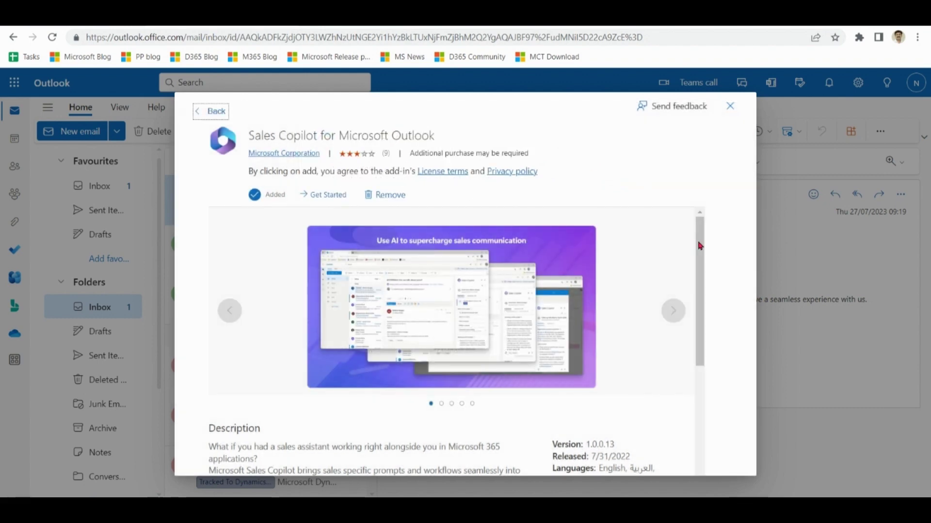
mouse_move(701, 247)
left_mouse_down()
mouse_move(709, 329)
mouse_move(706, 231)
left_mouse_up()
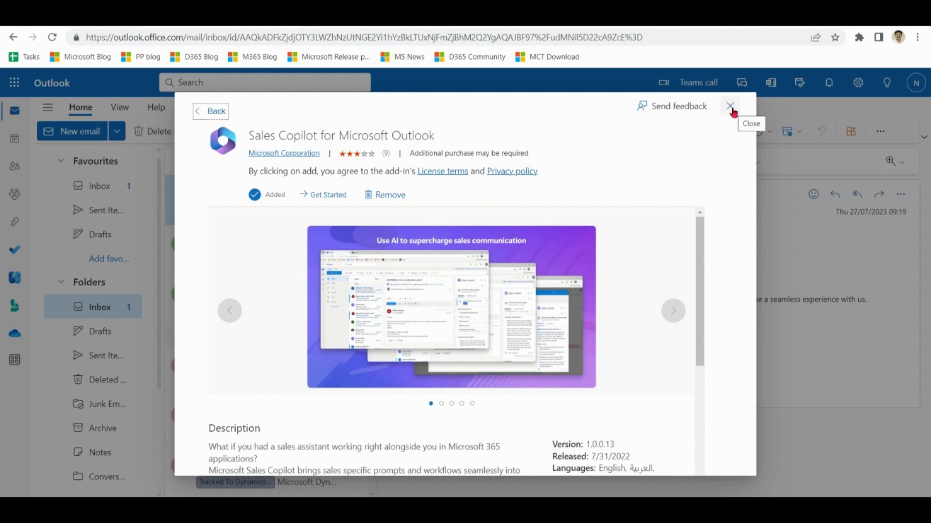
Pop out the Wed 04:30 Sales Copilot deployment email into a maximized window and show its More actions
left_click(731, 107)
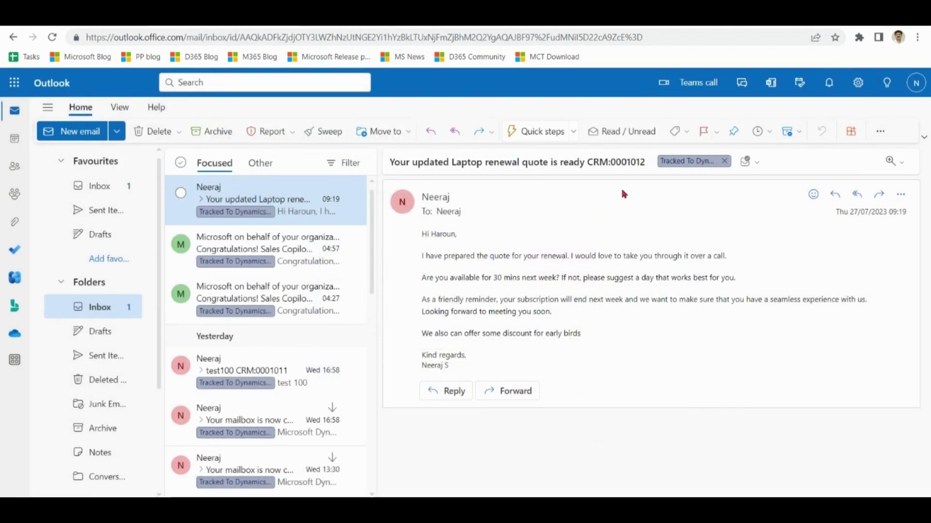
left_click(364, 274)
scroll(370, 268, "down", 5)
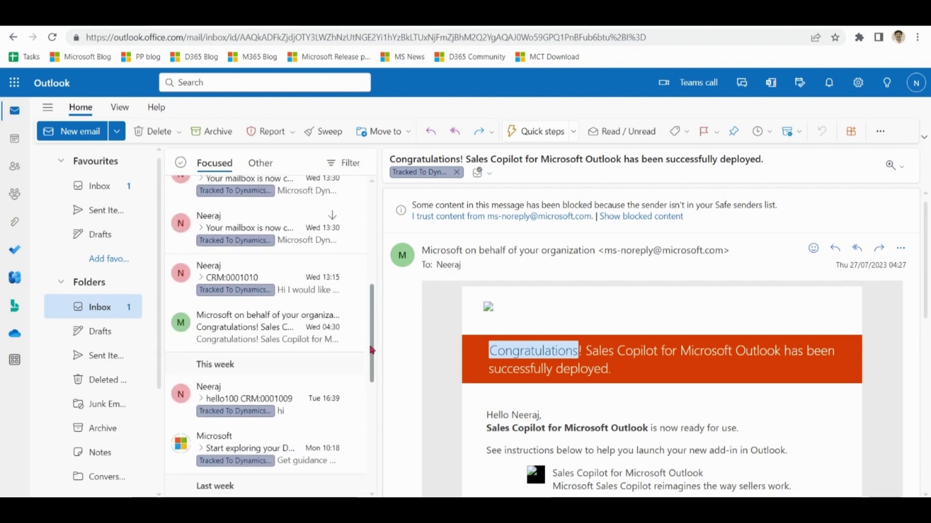
left_click(257, 328)
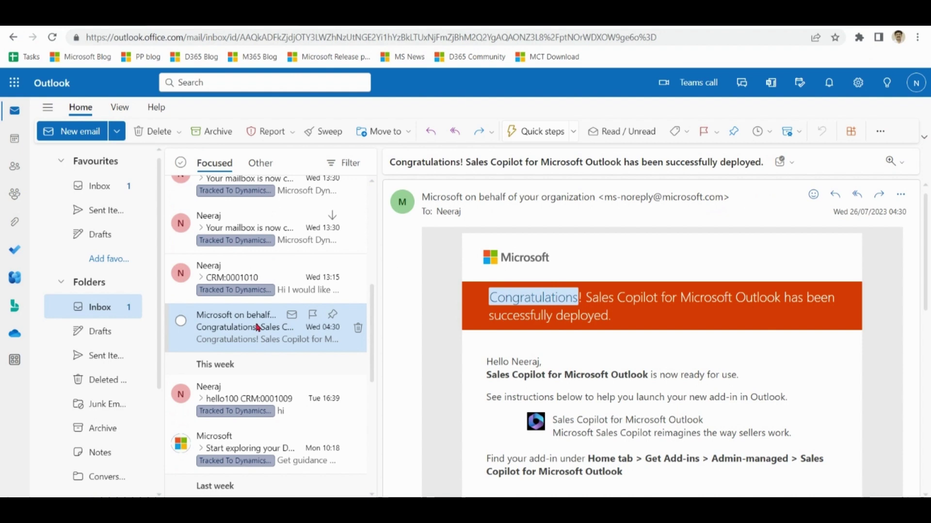
double_click(258, 328)
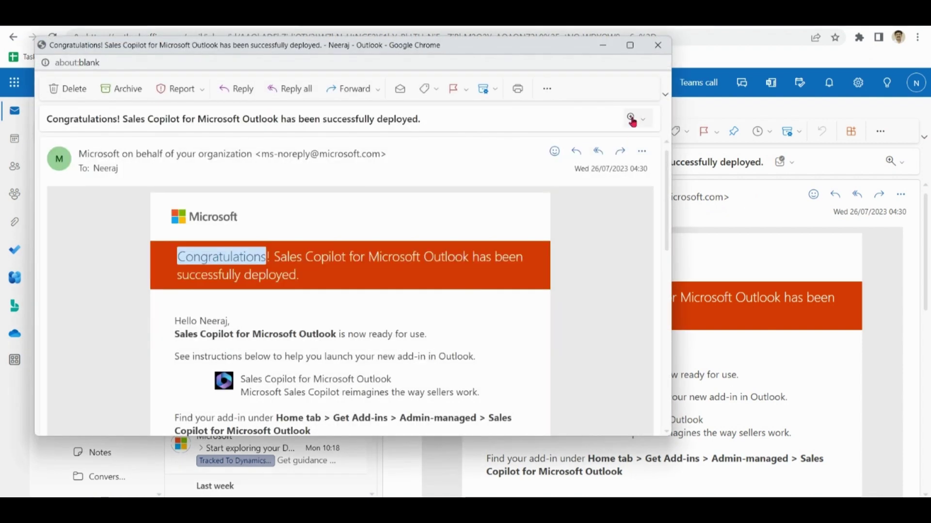
double_click(624, 46)
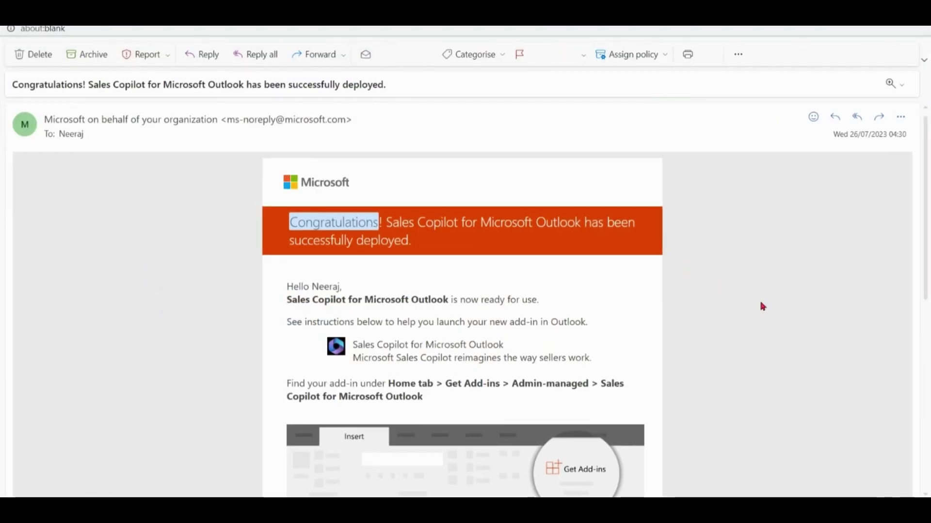
left_click(901, 120)
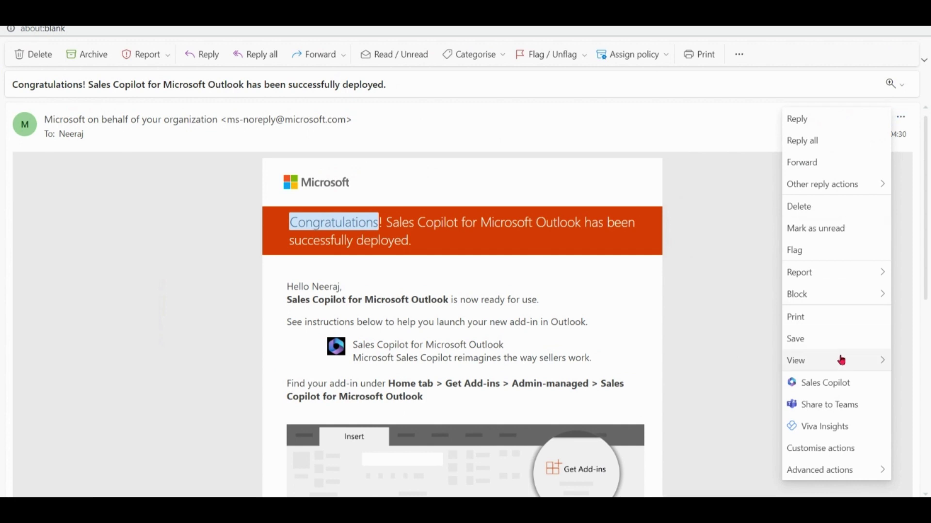
Launch Sales Copilot and generate a draft from the prompt 'pls provide me a soft denial email'
left_click(842, 388)
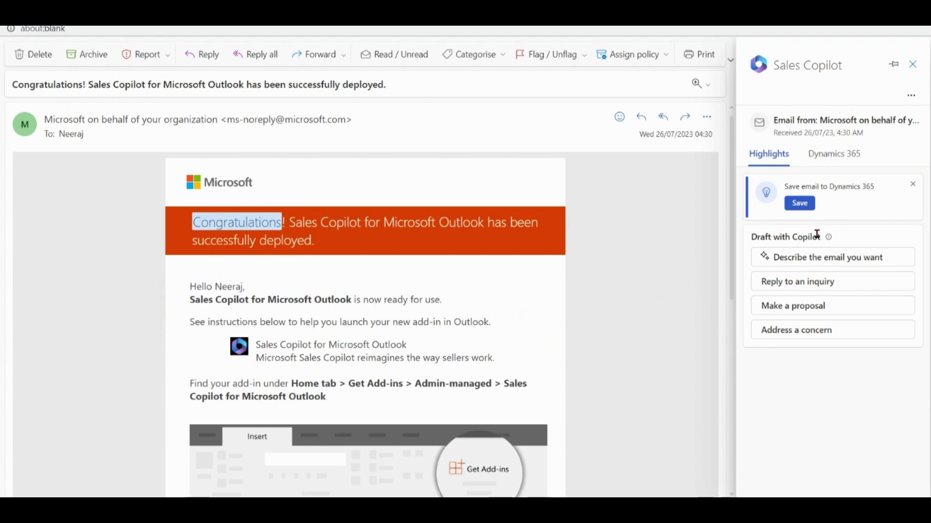
left_click(844, 266)
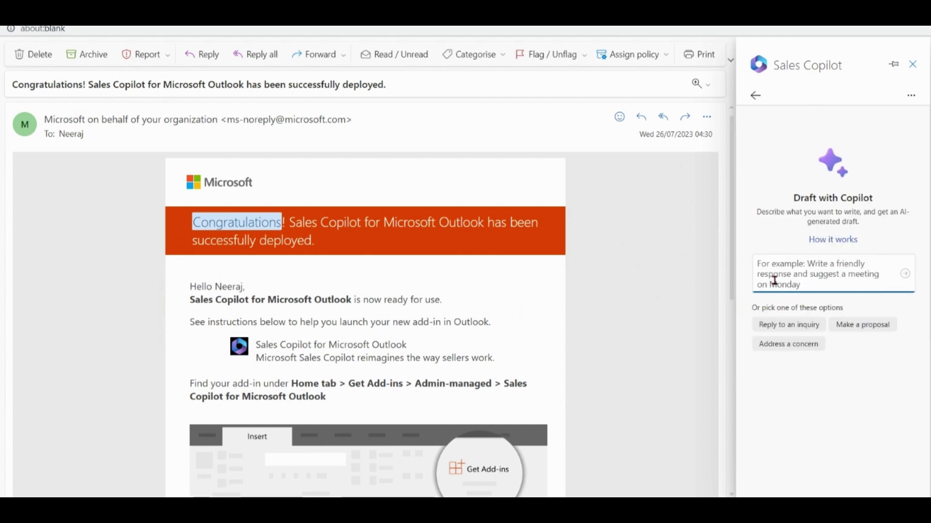
type("pls pr")
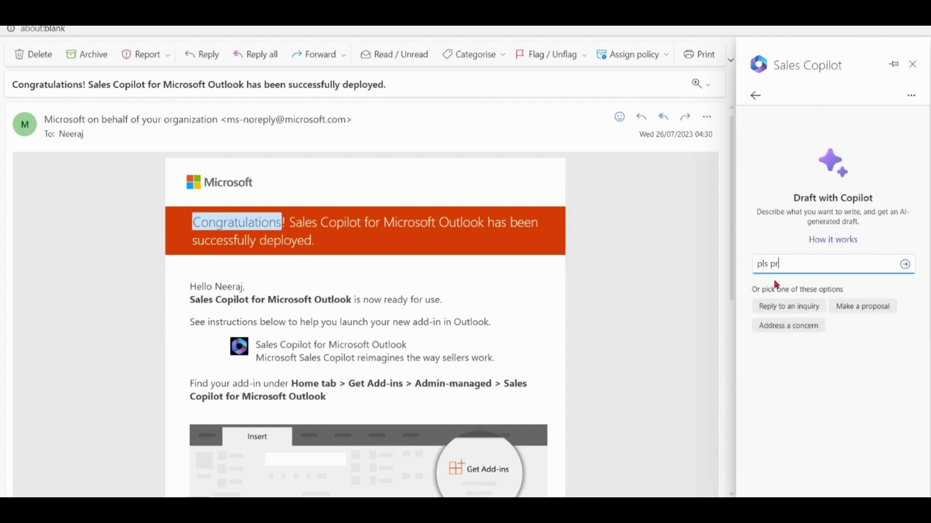
type("ovide me a soft d")
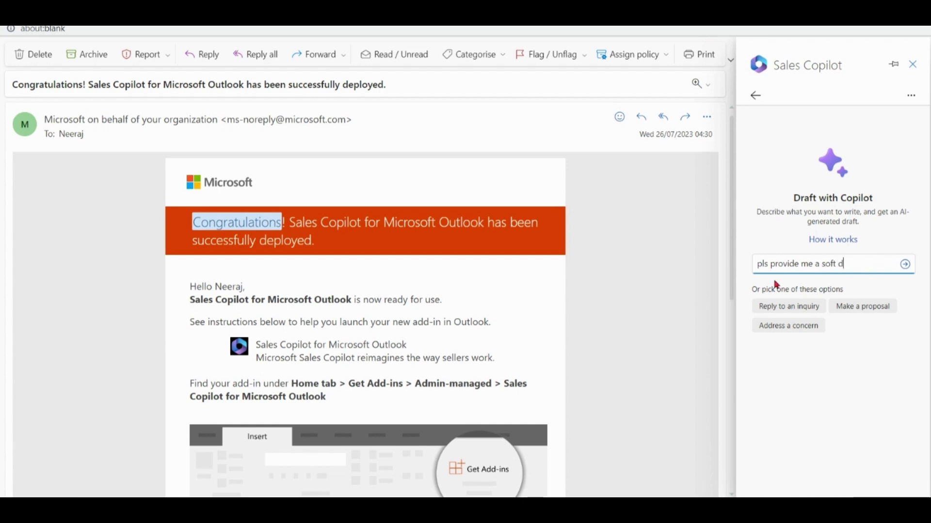
type("enial email")
left_click(905, 264)
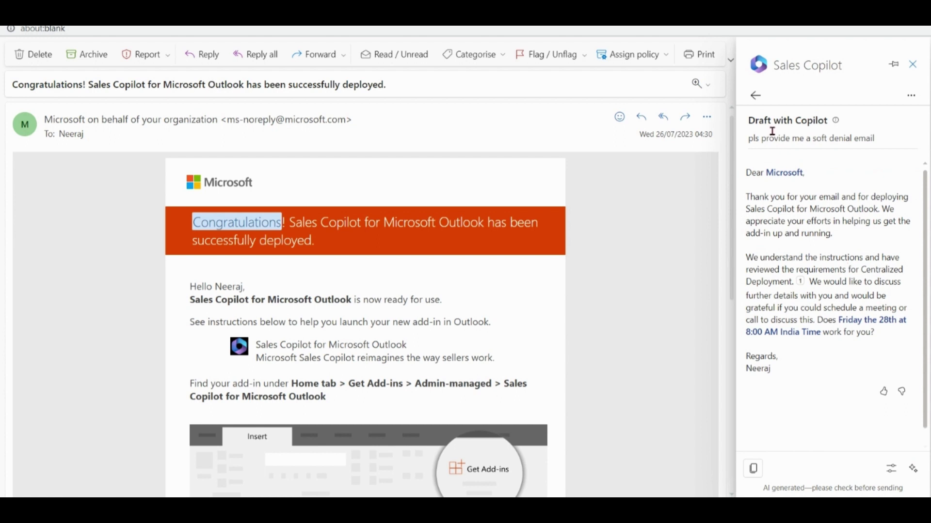
Generate Copilot drafts for Reply to an inquiry, Make a proposal and Address a concern, returning home each time
left_click(756, 97)
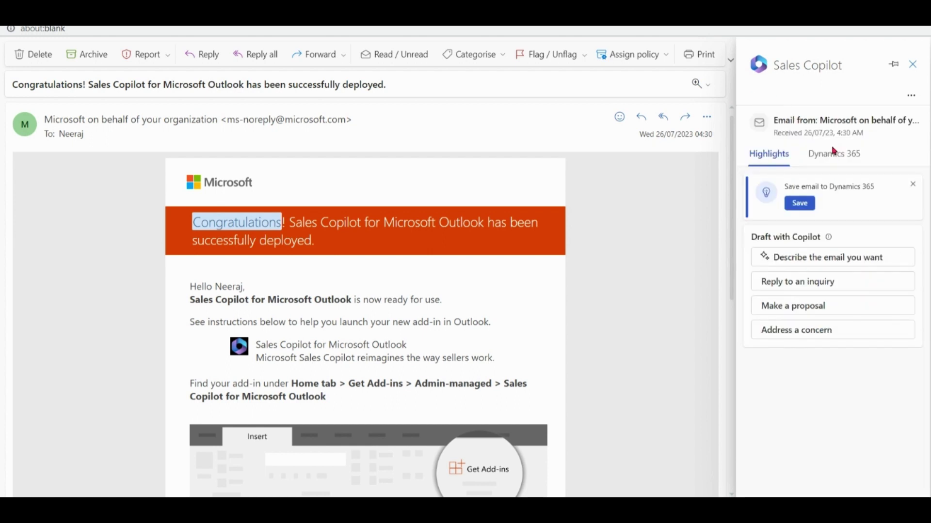
left_click(826, 287)
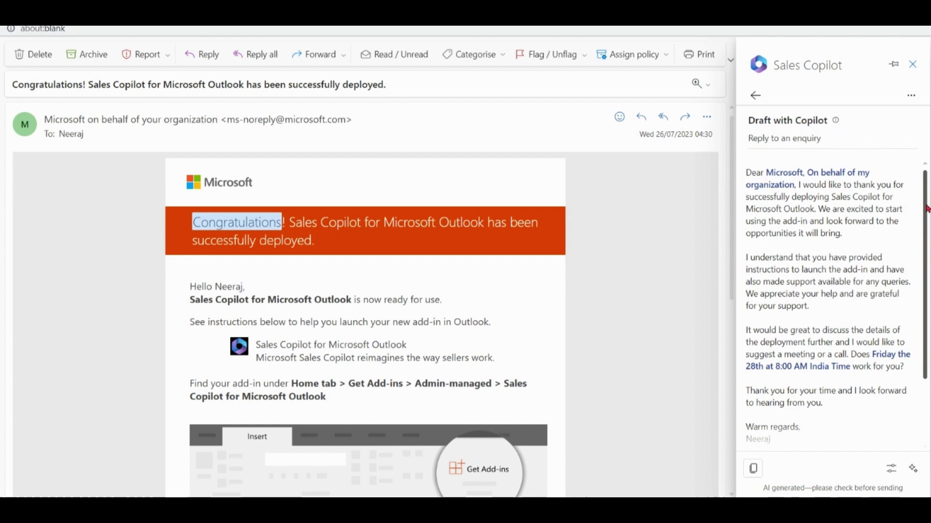
mouse_move(925, 211)
left_mouse_down()
mouse_move(925, 262)
mouse_move(925, 210)
left_mouse_up()
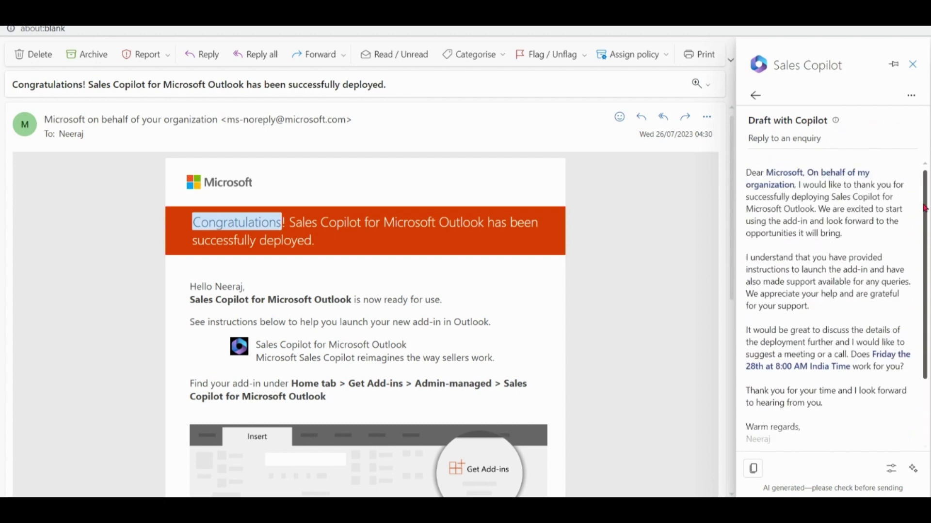
left_click(756, 97)
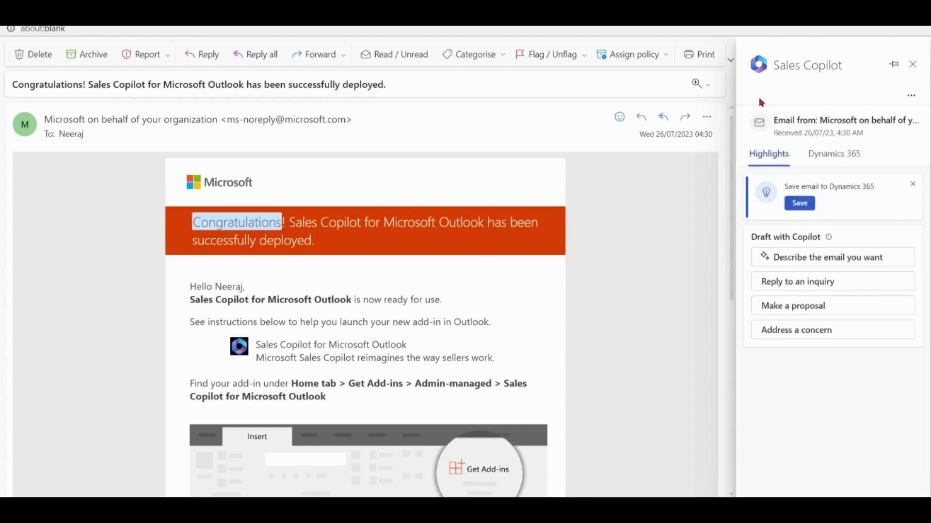
left_click(804, 307)
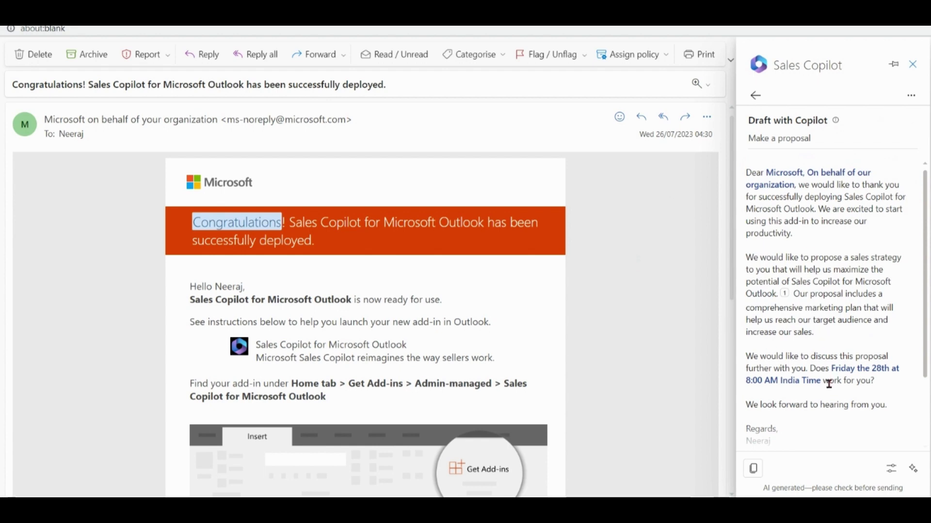
left_click(755, 97)
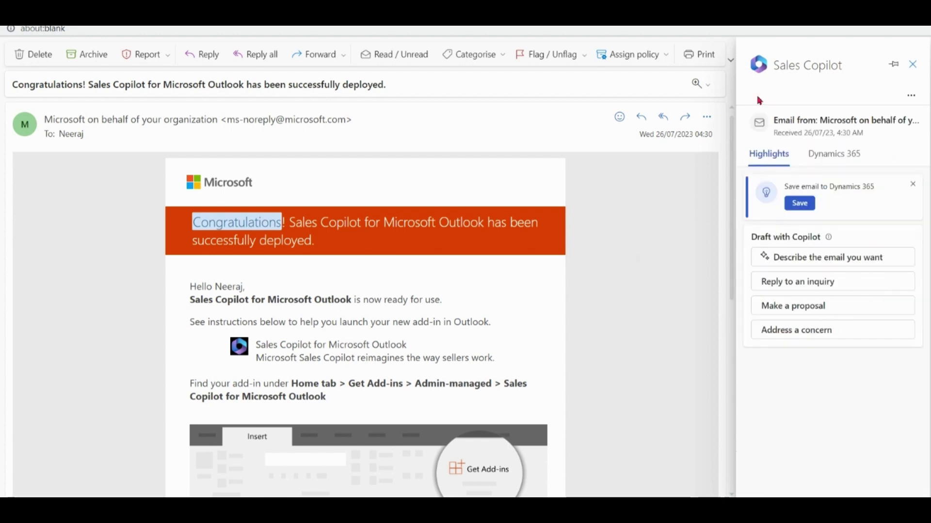
left_click(809, 335)
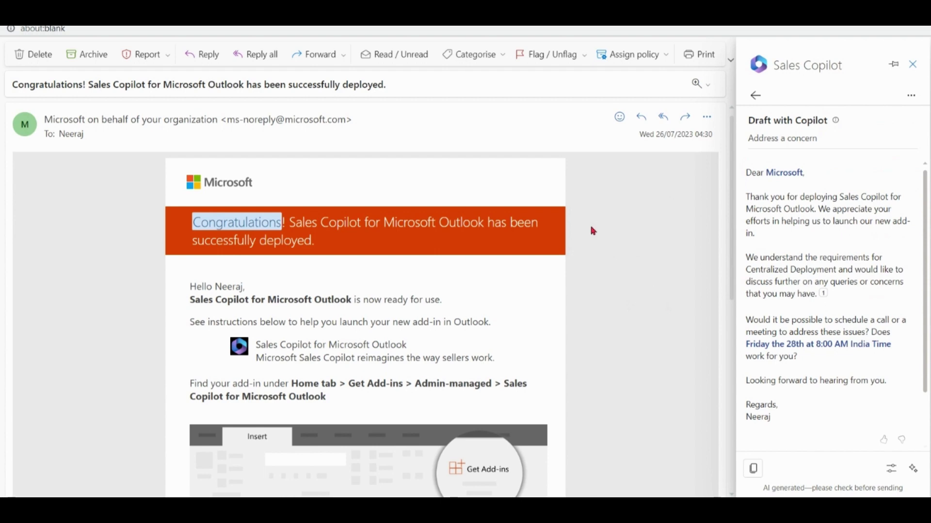
left_click(755, 96)
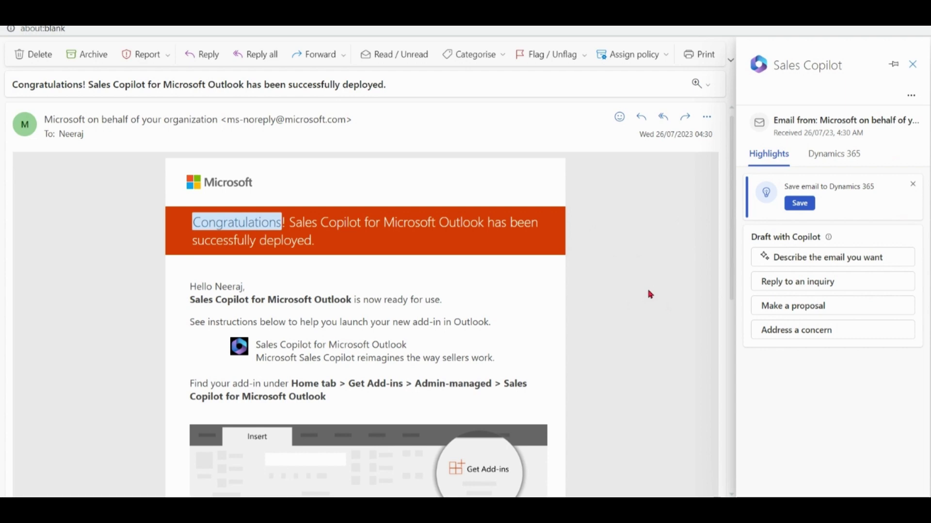
Start saving the email to Dynamics 365 and choose the Fabrikam, Inc. account by searching 'fab'
left_click(829, 156)
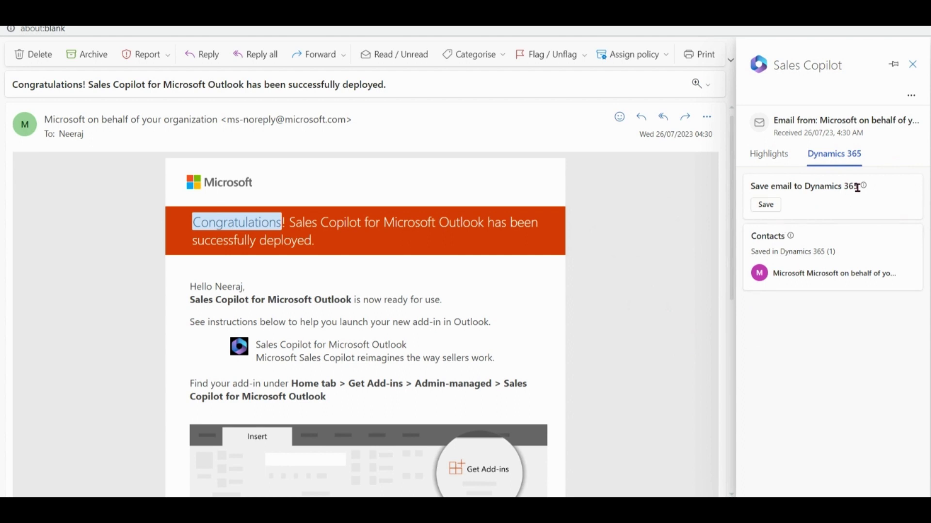
left_click(768, 204)
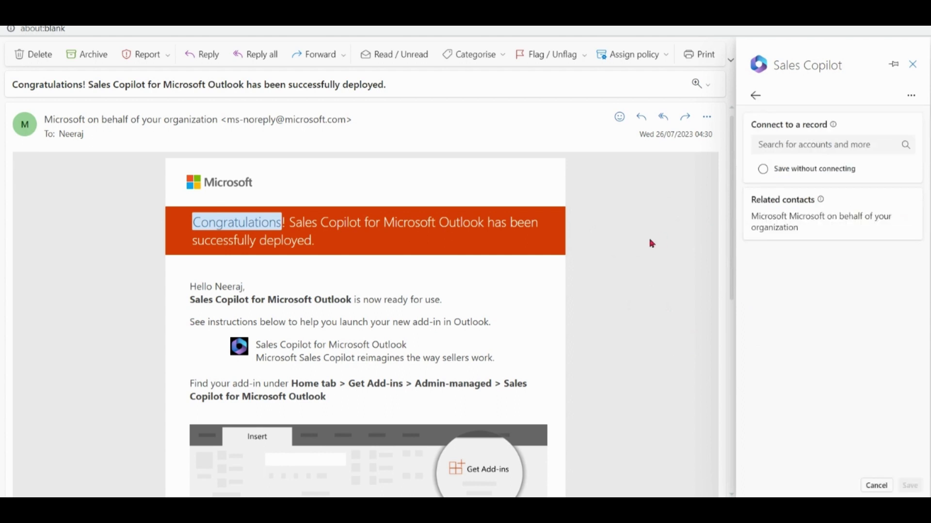
left_click(875, 145)
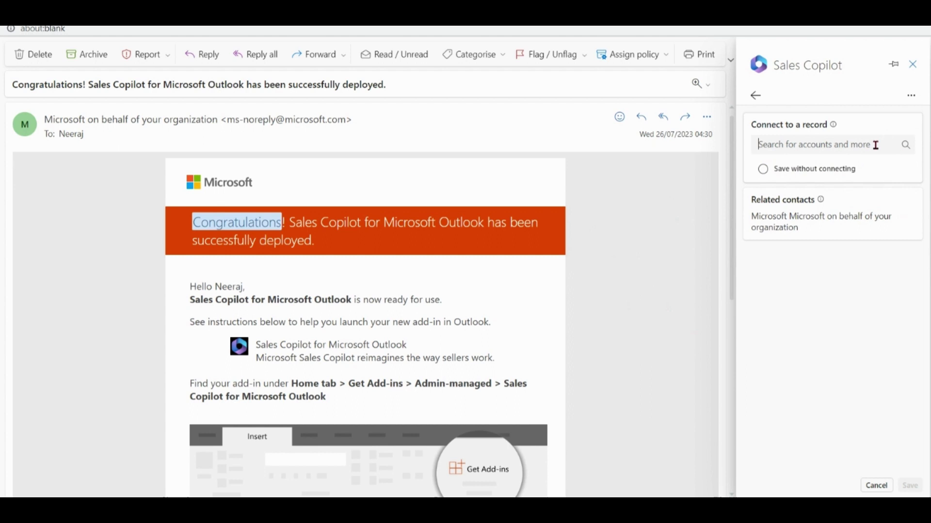
type("fab")
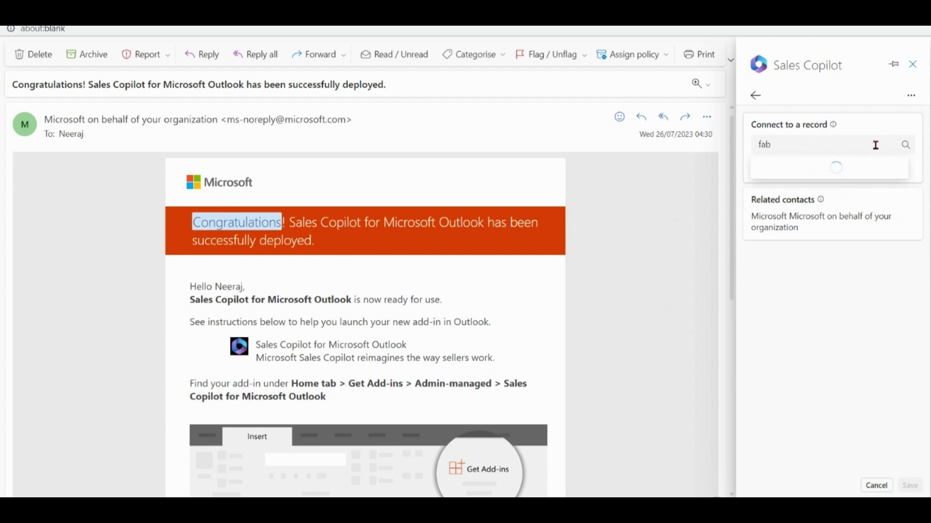
left_click(808, 192)
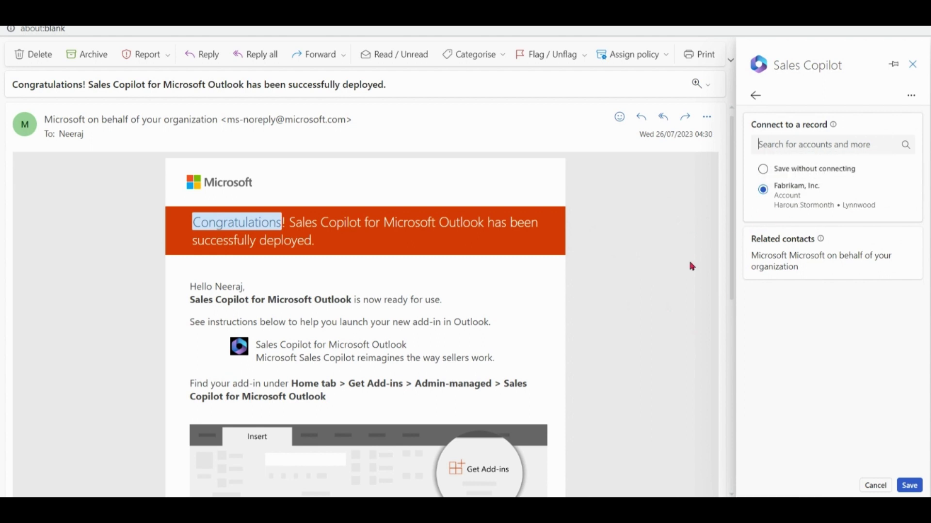
Save the deployment email to Dynamics 365 linked to the Fabrikam, Inc. account
left_click(910, 485)
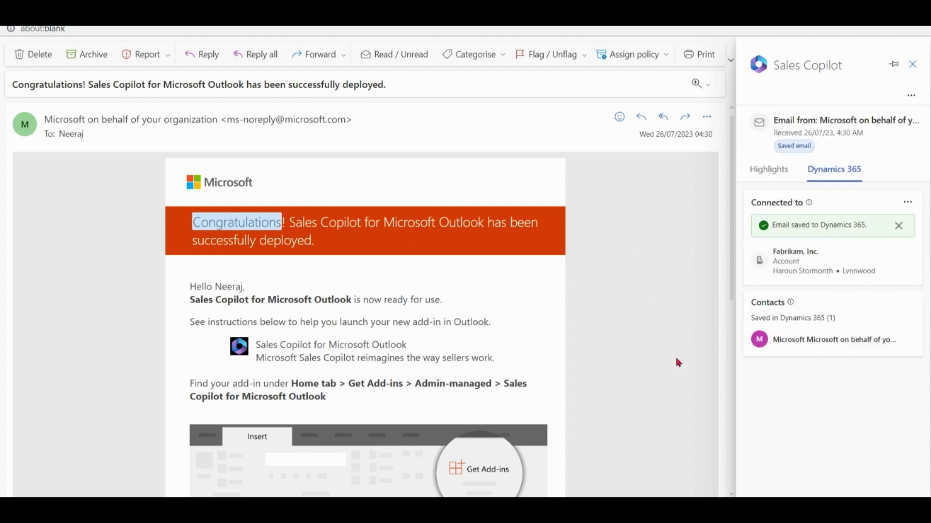